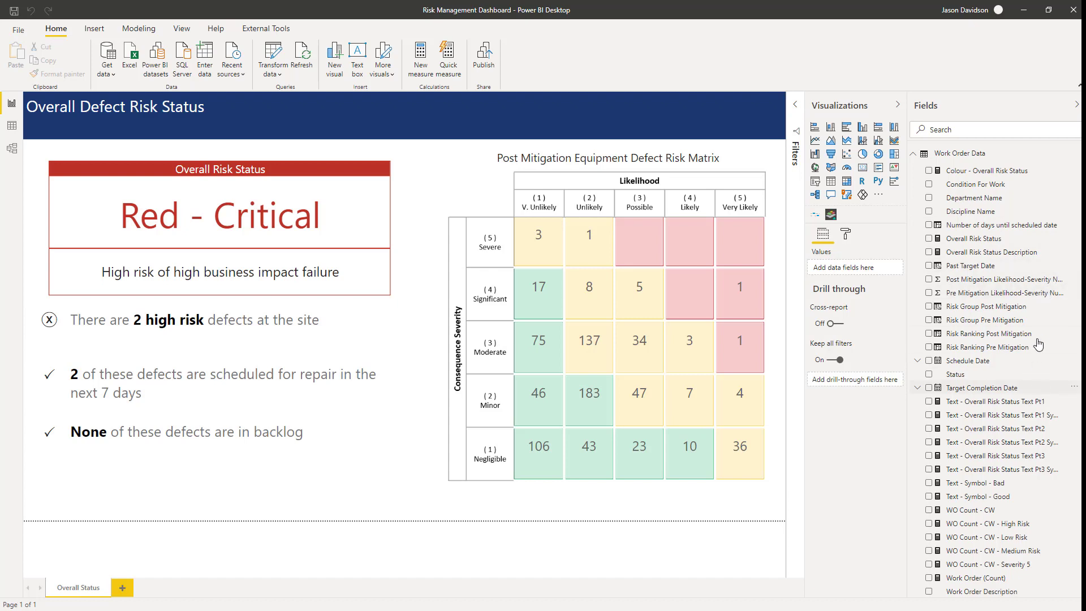
Step: Add a Colour - Overall Risk Status Text Pt1 measure returning #bc3326 when the Pt1 symbol is bad
click(1072, 173)
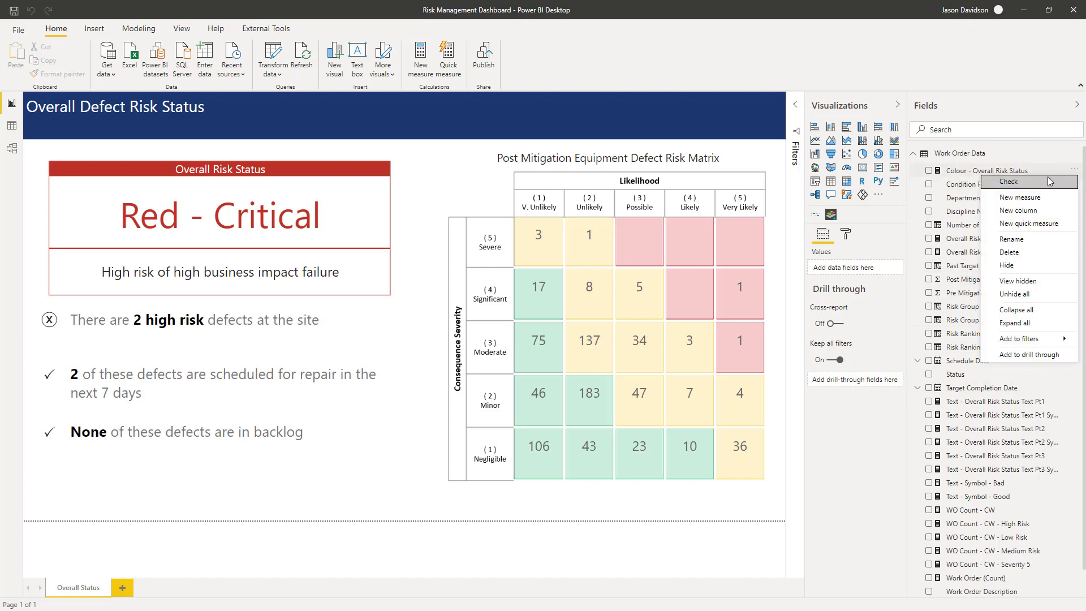
key(Escape)
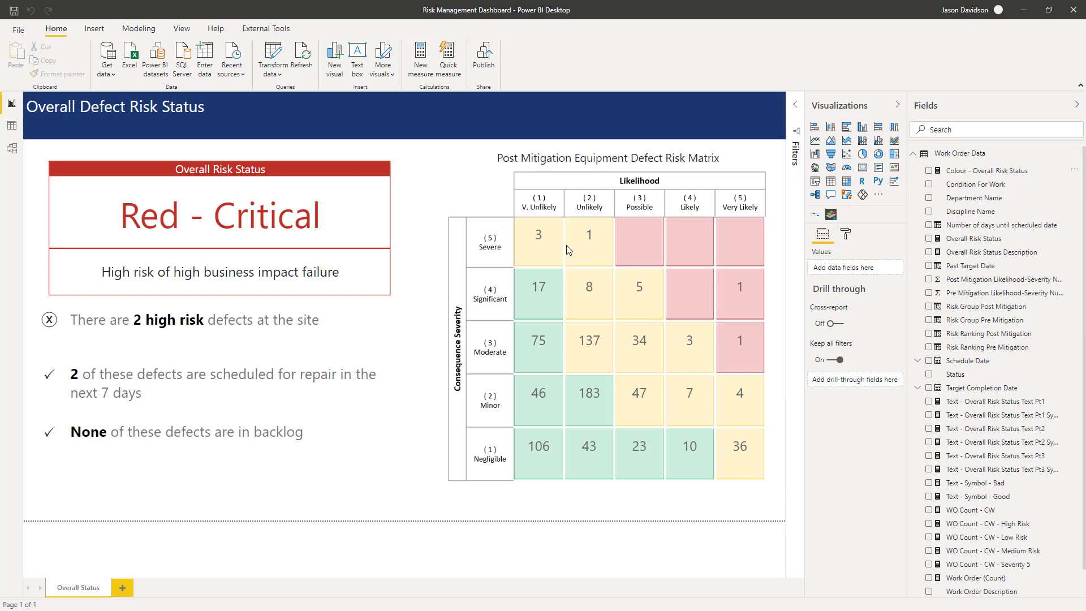
click(421, 57)
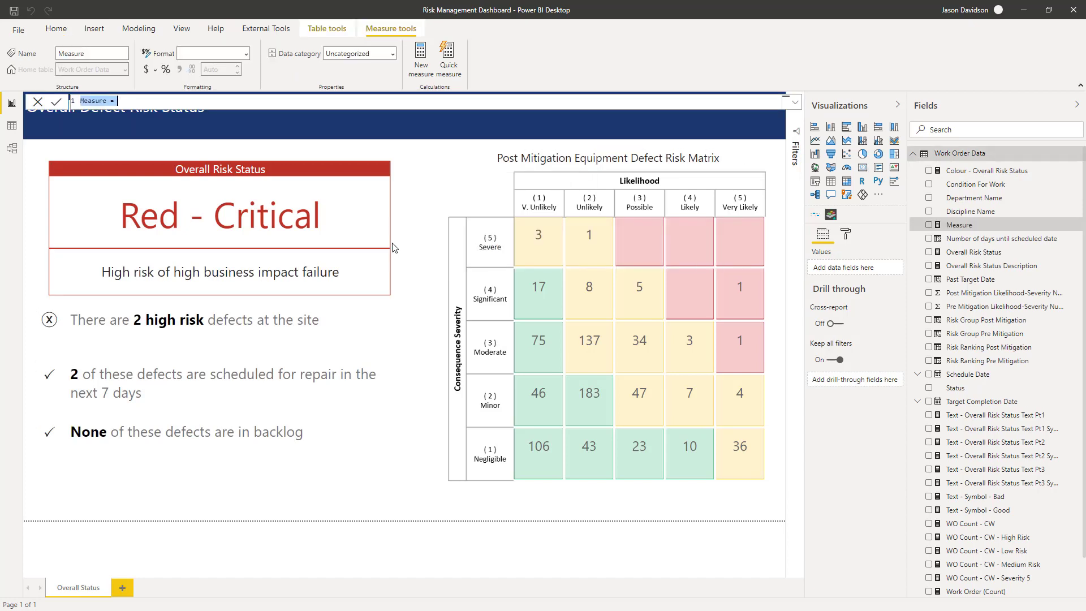
text(Colour - Overall Risk Status Text Pt1 = VAR SelectedValue = [Text - Overall Risk Status Text Pt1 Symbol] VAR Result = 		SWITCH( 			TRUE(), 			SelectedValue = [Text - Symbol - Bad], "#bc3326") Return Result)
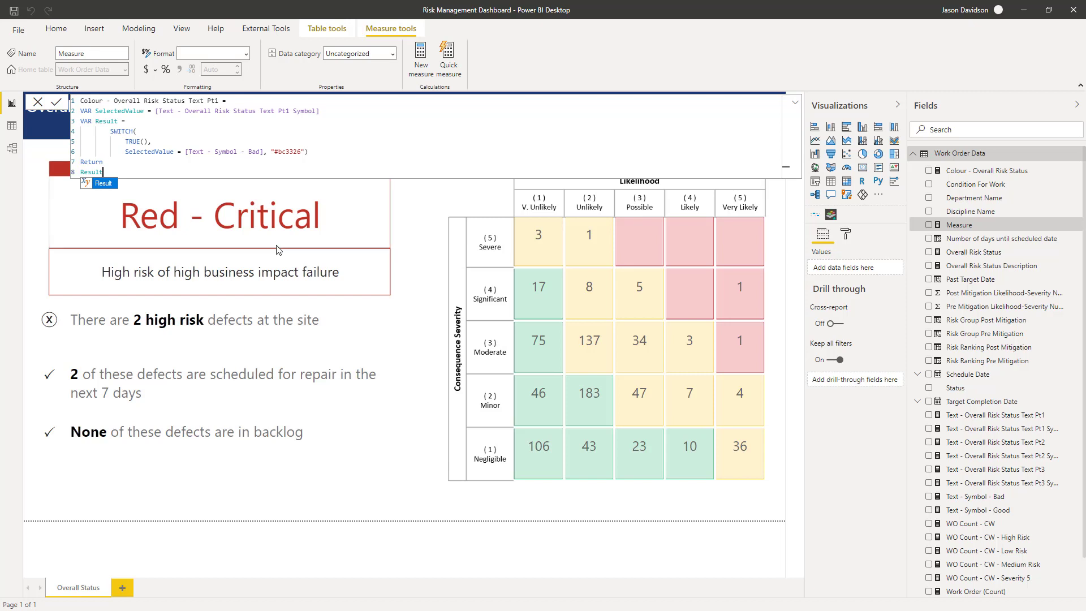
click(56, 101)
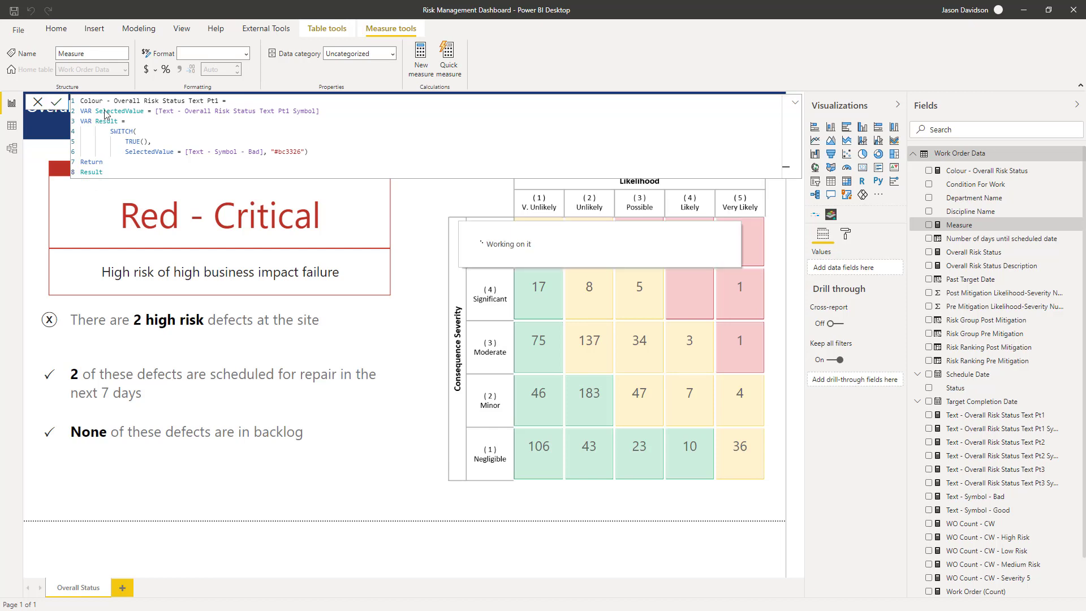
Step: Format the first line's cross data label colour by field value, based on Colour - Overall Risk Status Text Pt1
click(55, 333)
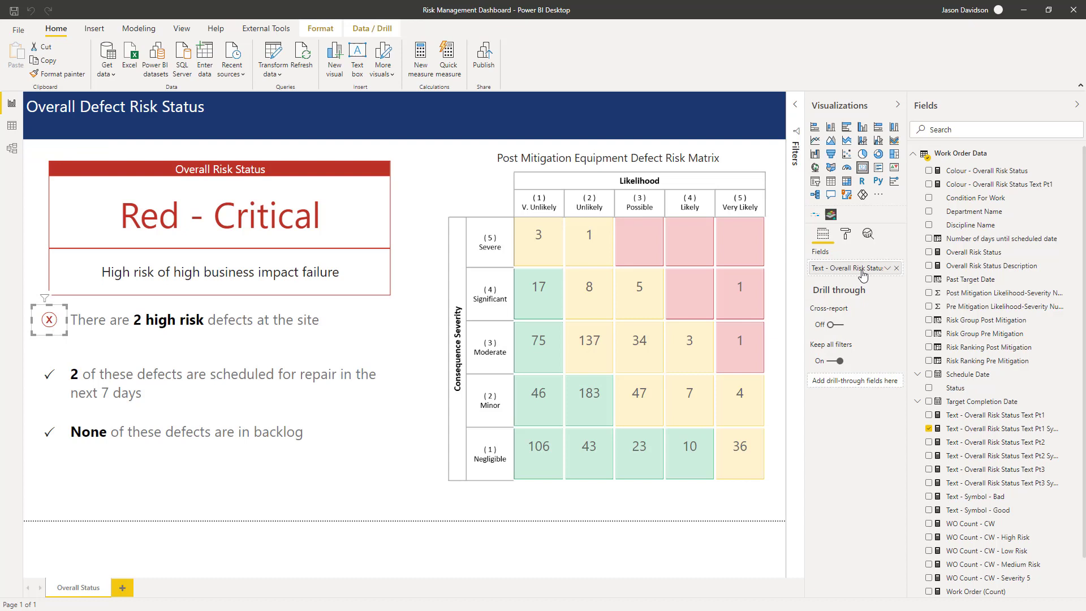
click(846, 235)
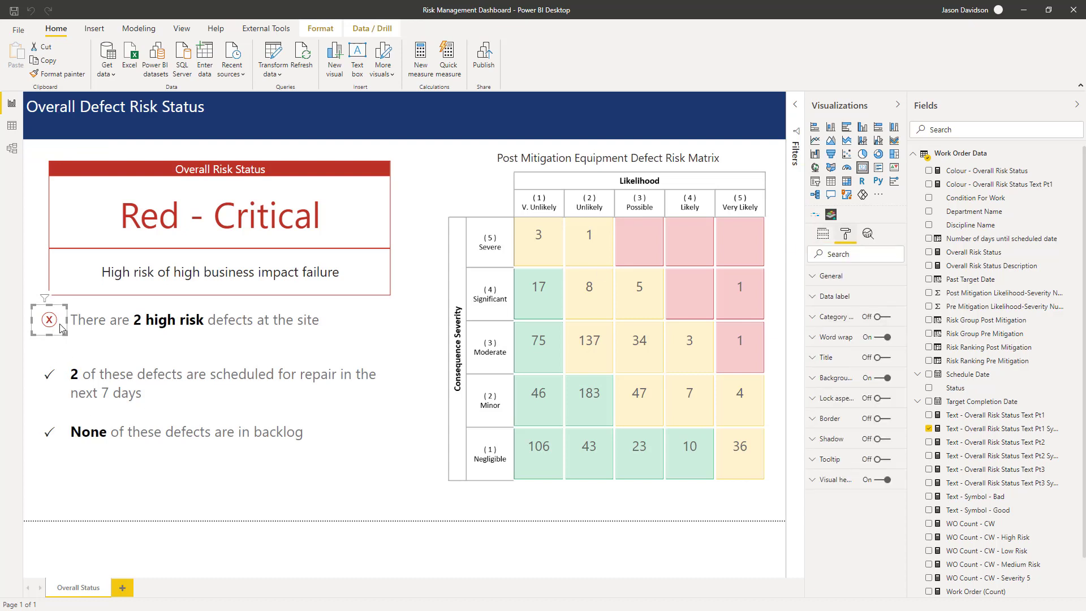
click(840, 299)
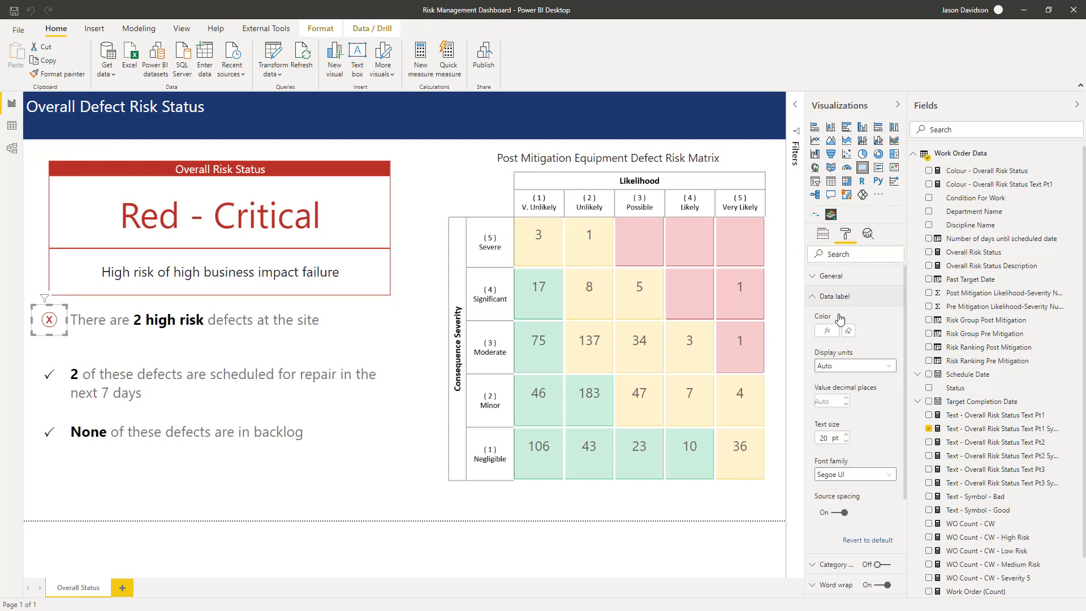
click(829, 333)
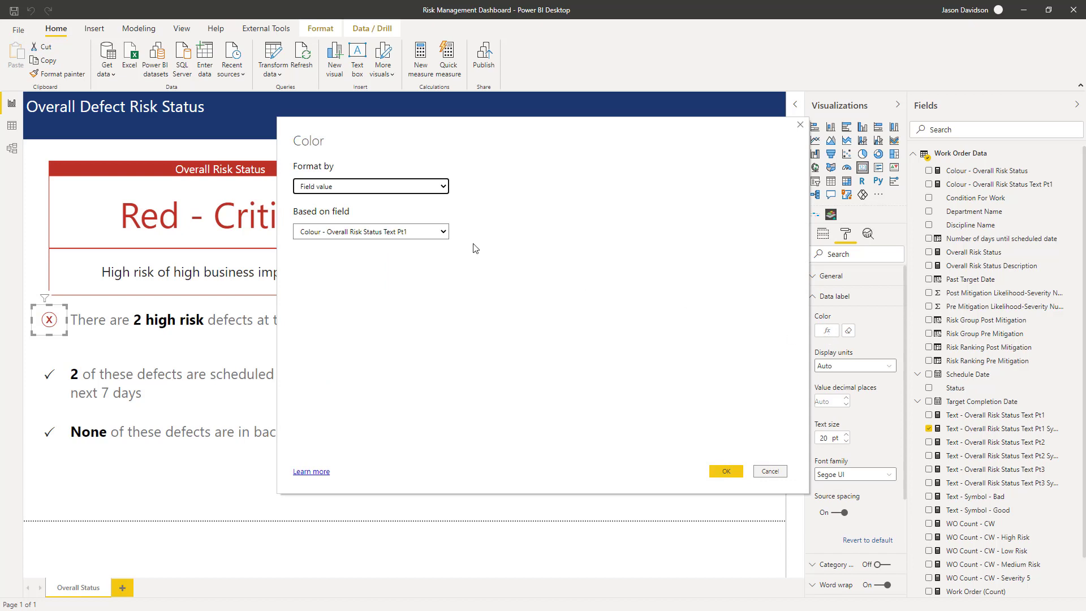
click(320, 188)
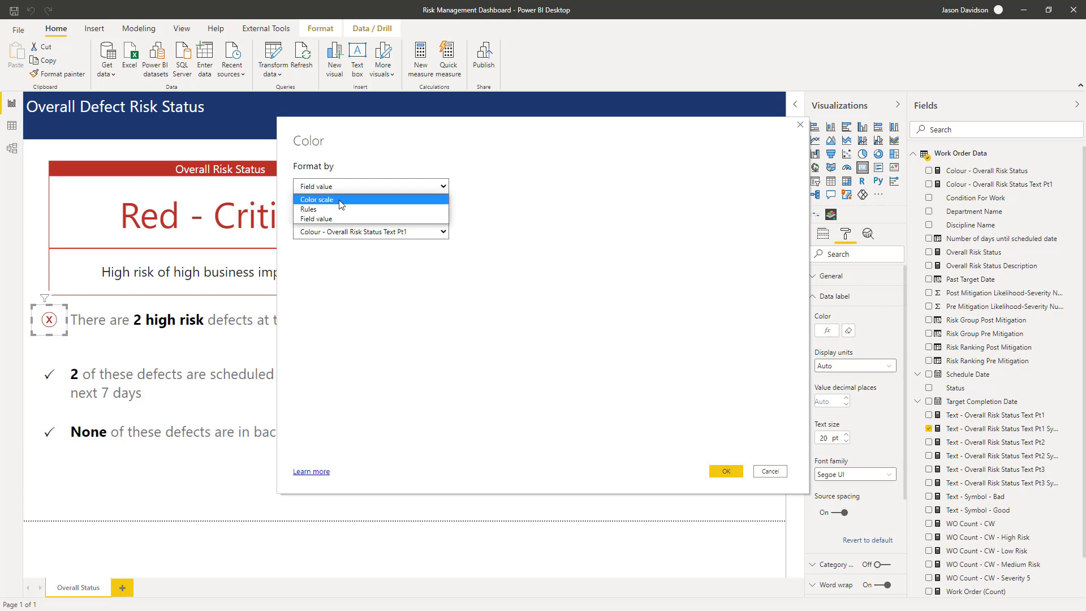
click(339, 199)
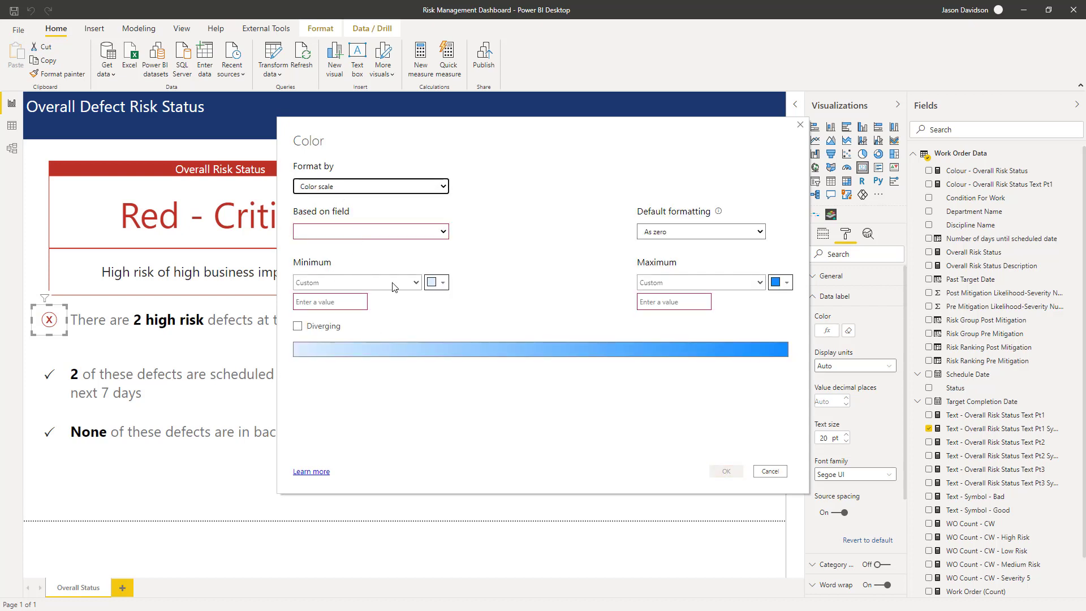
click(372, 193)
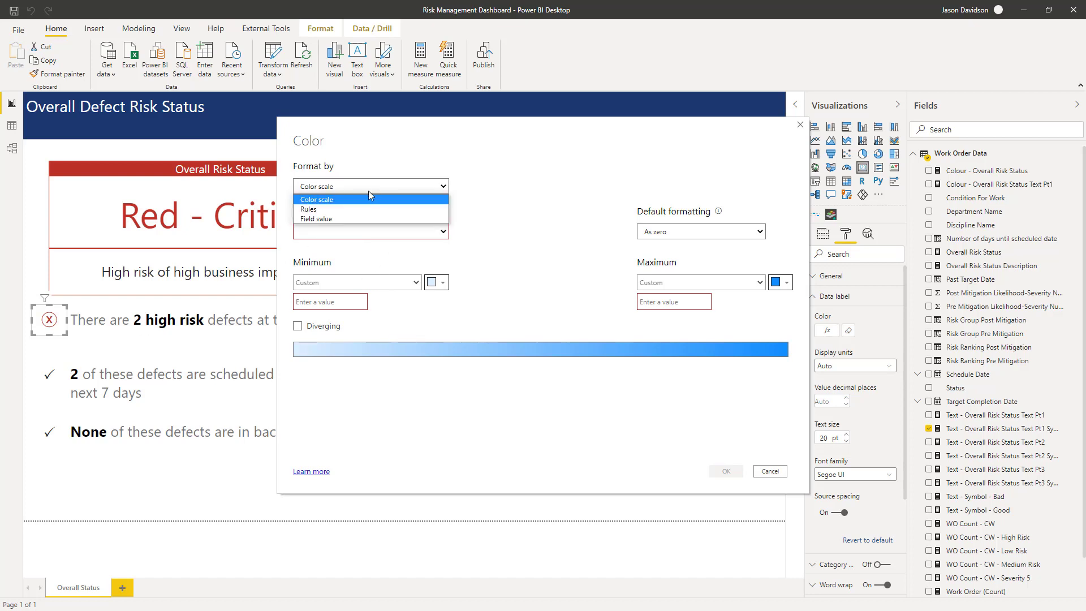
click(326, 219)
click(326, 234)
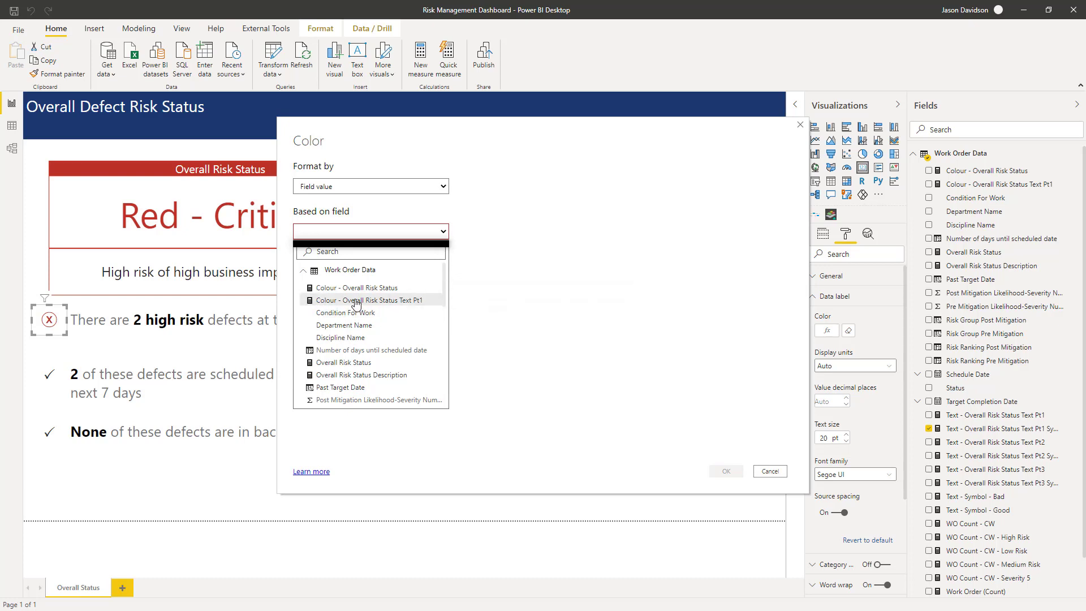
click(348, 301)
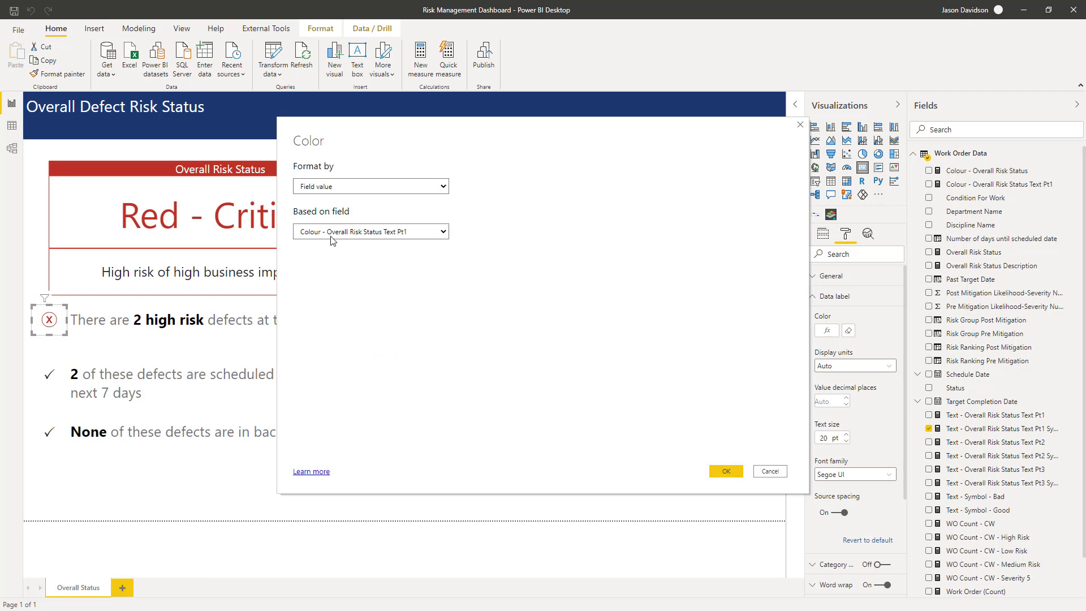
click(727, 471)
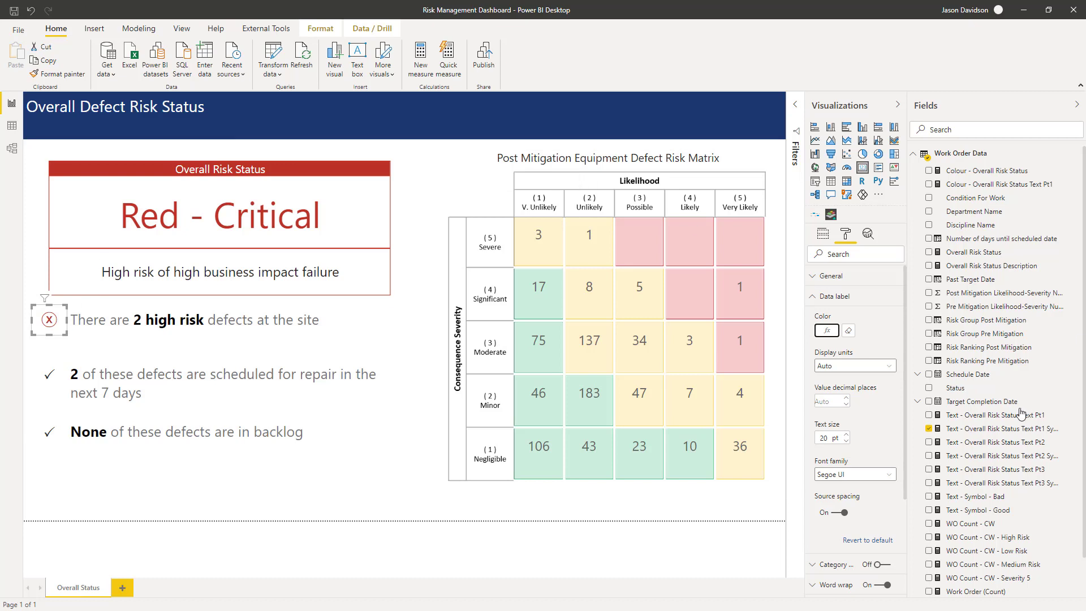
Step: Create the Colour - Overall Risk Status Text Pt2 measure returning #bc3326 for the bad symbol
click(973, 187)
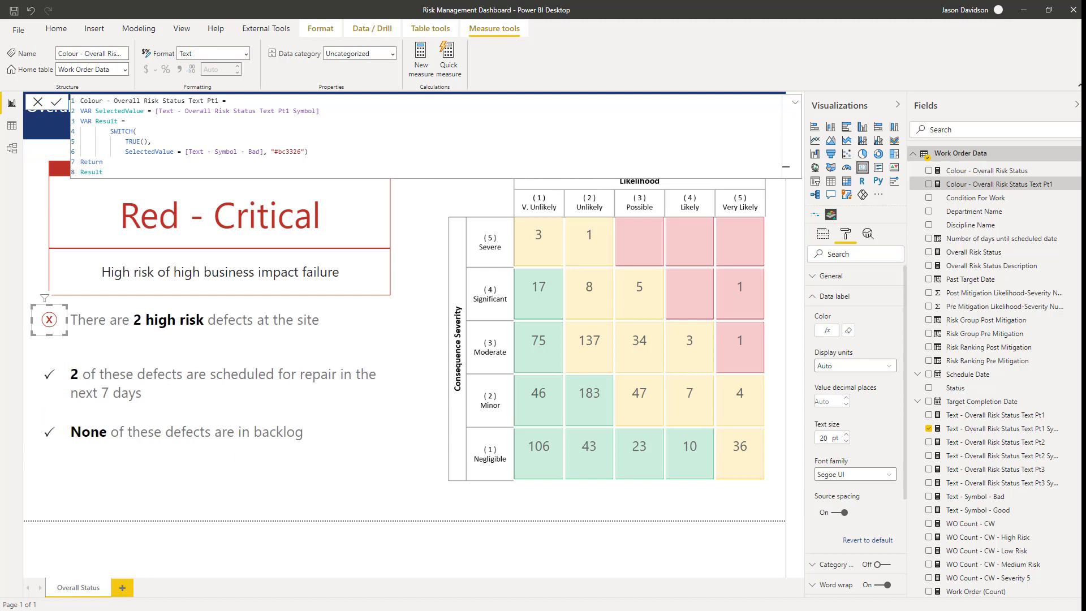
click(1075, 186)
click(251, 176)
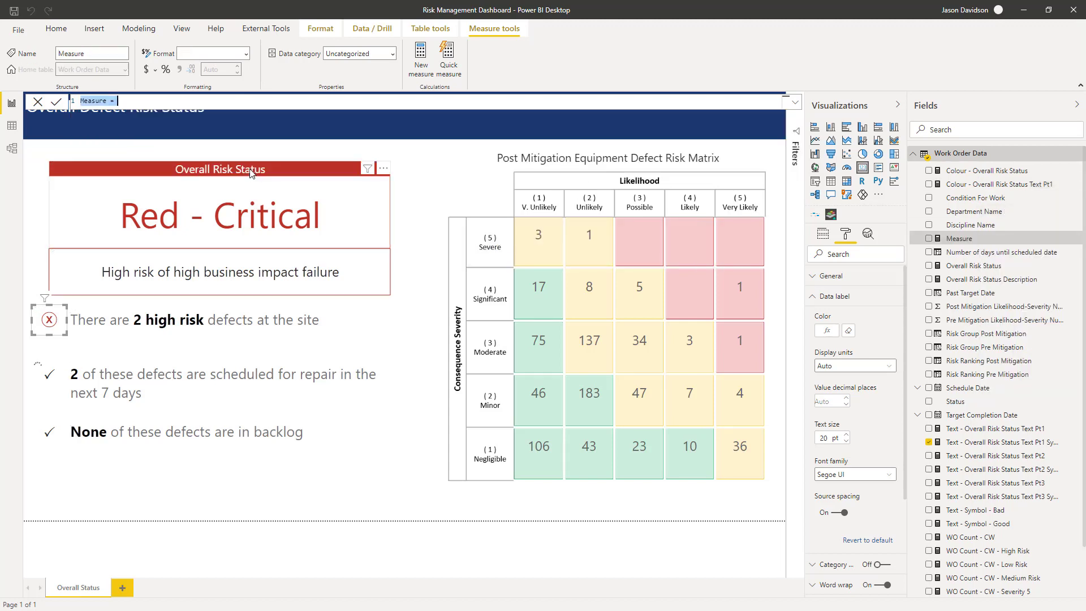
text(Colour - Overall Risk Status Text Pt2 = VAR SelectedValue = [Text - Overall Risk Status Text Pt2 Symbol] VAR Result =         SWITCH(             TRUE(),             SelectedValue = [Text - Symbol - Bad], "#bc3326") Return Result)
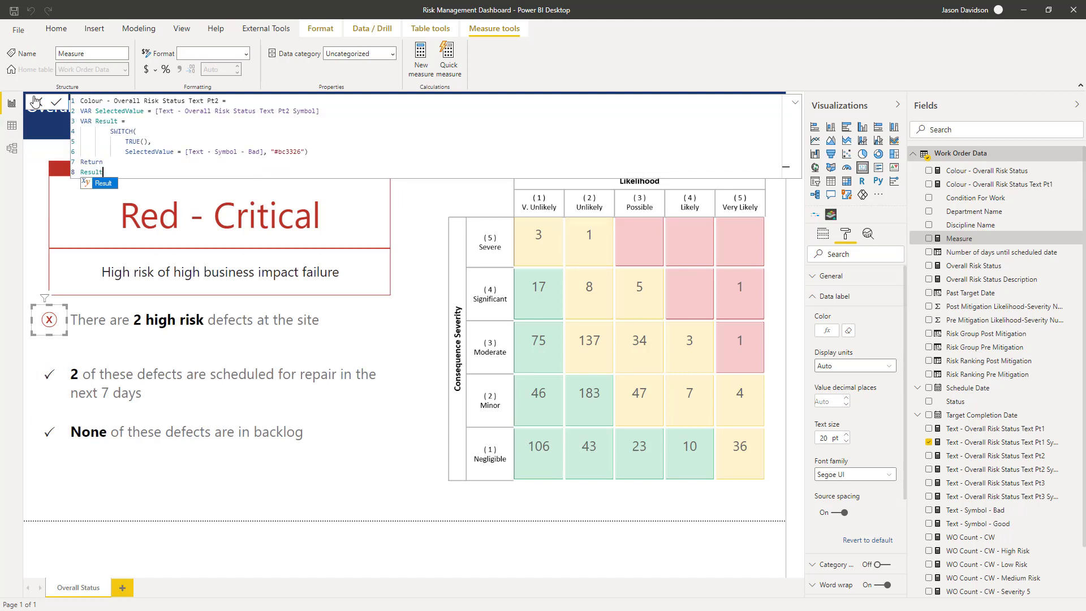
key(Escape)
key(Return)
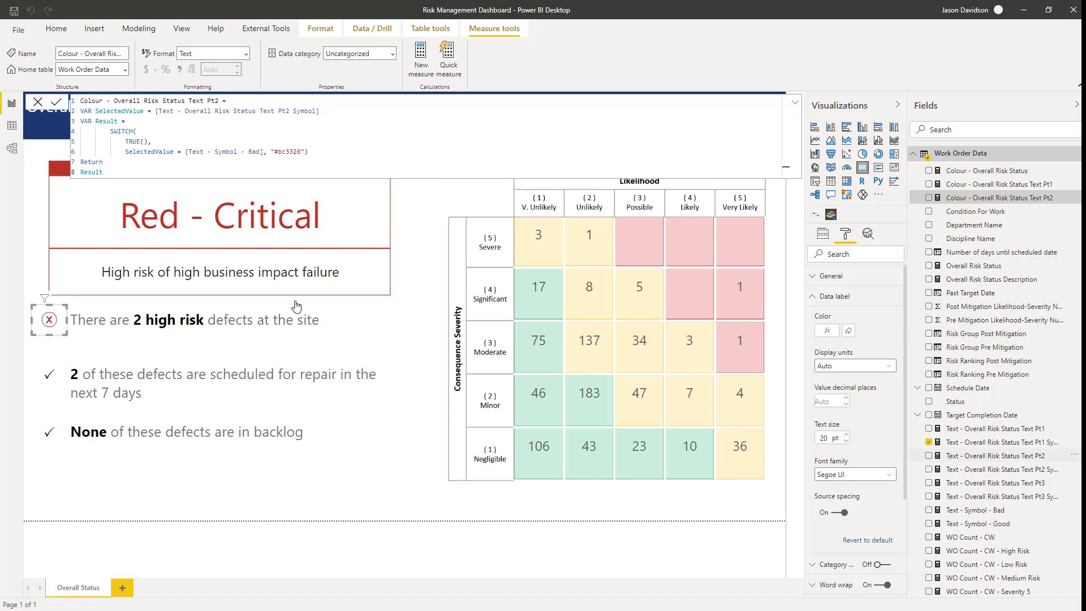
Step: Create the Colour - Overall Risk Status Text Pt3 measure, replacing the placeholder formula with the pasted DAX
right_click(1071, 198)
click(1046, 226)
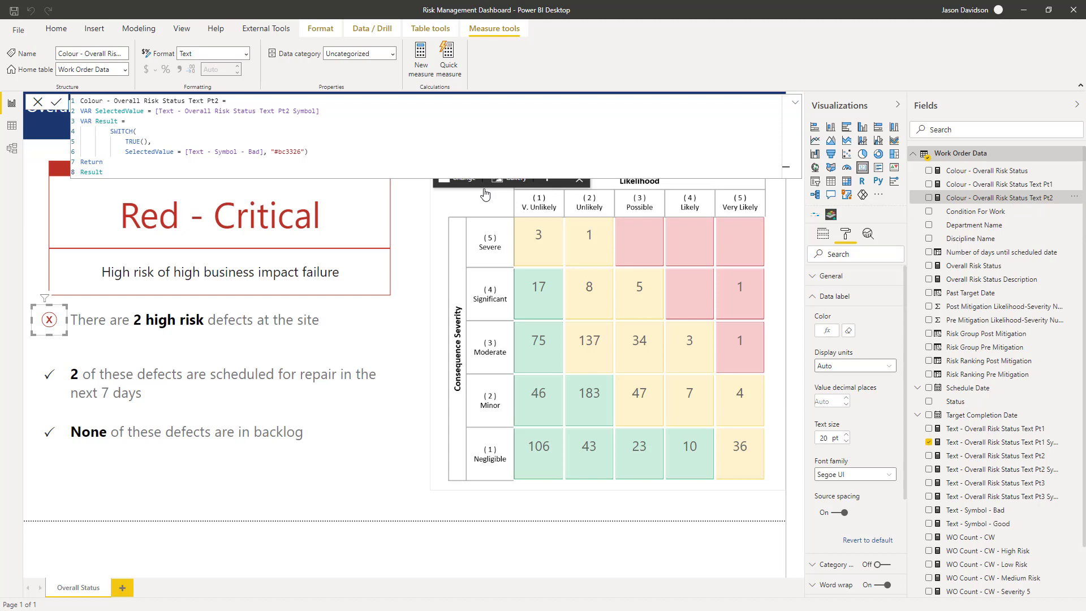
key(ctrl+a)
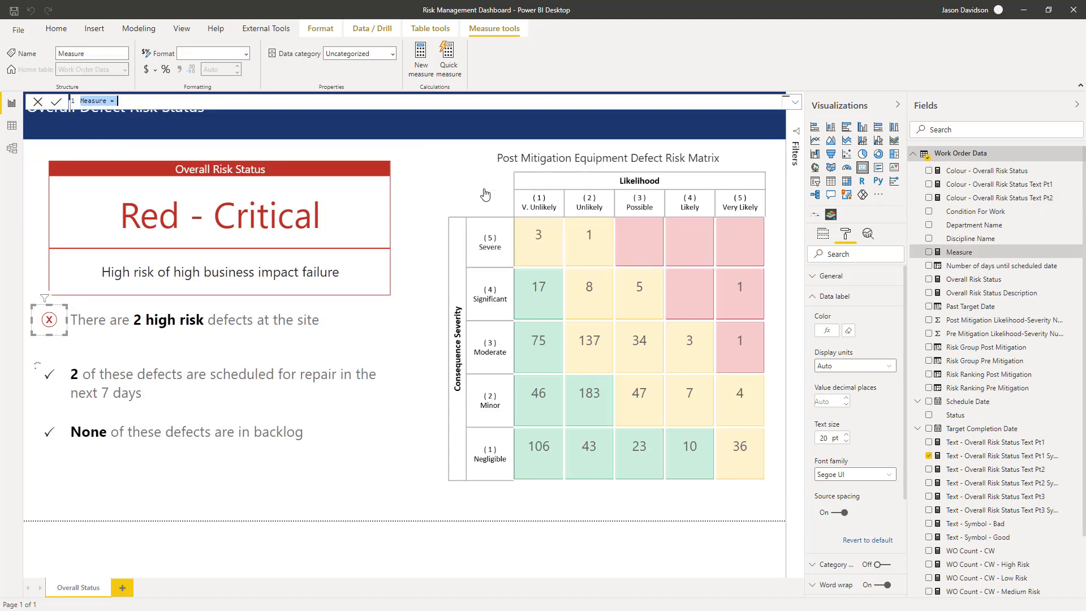
text(Colour - Overall Risk Status Text Pt3 = VAR SelectedValue = [Text - Overall Risk Status Text Pt3 Symbol] VAR Result =         SWITCH(             TRUE(),             SelectedValue = [Text - Symbol - Bad], "#bc3326") Return Result)
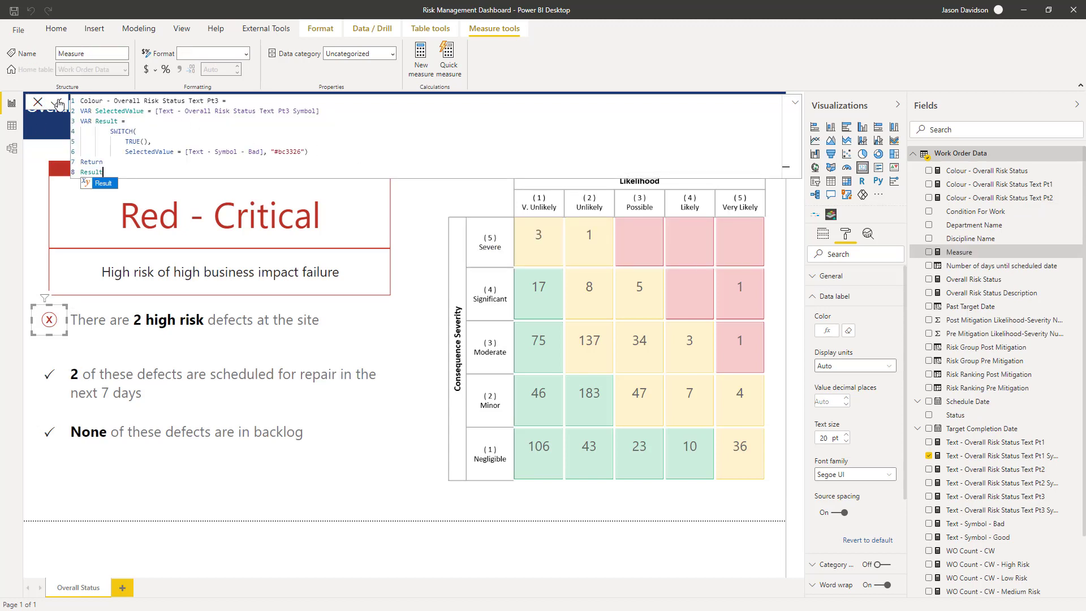
click(60, 103)
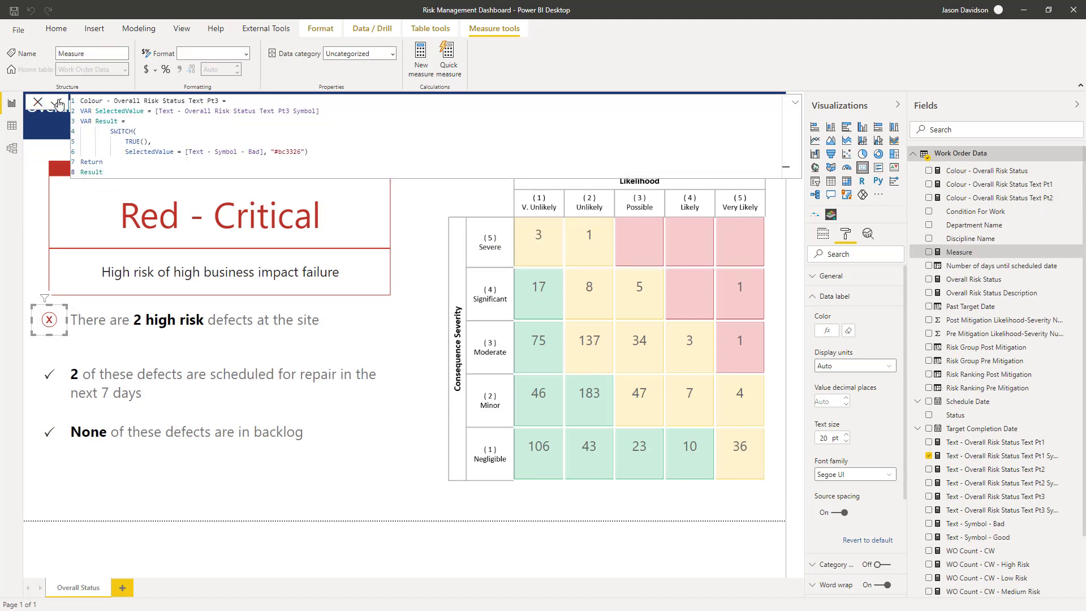
Step: Reset the scheduled-repairs tick's label colour and base it on field value Colour - Overall Risk Status Text Pt2
click(50, 378)
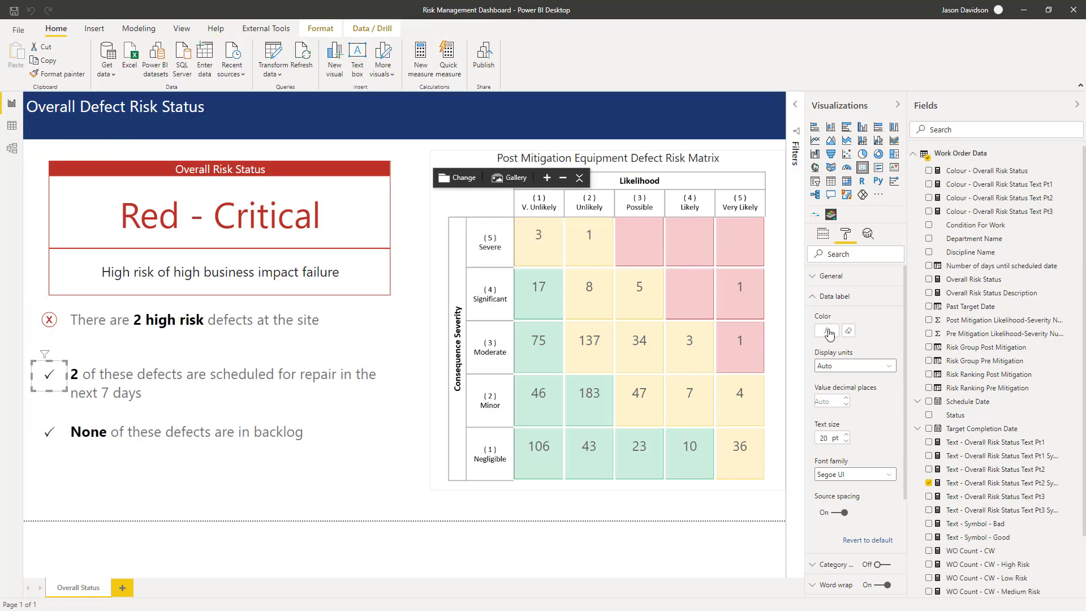
click(848, 331)
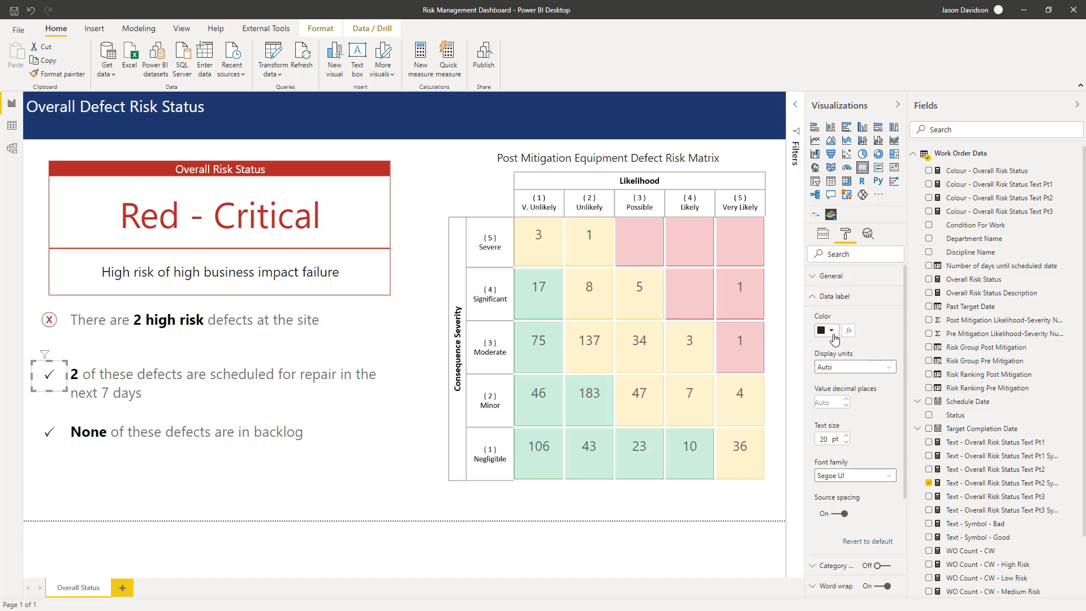
click(849, 332)
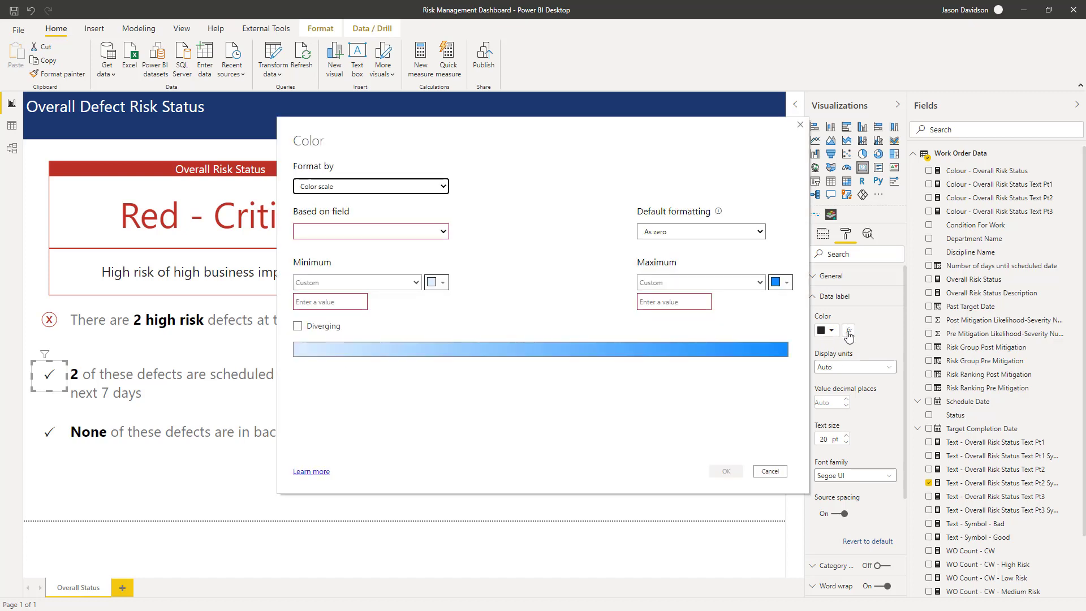
click(365, 193)
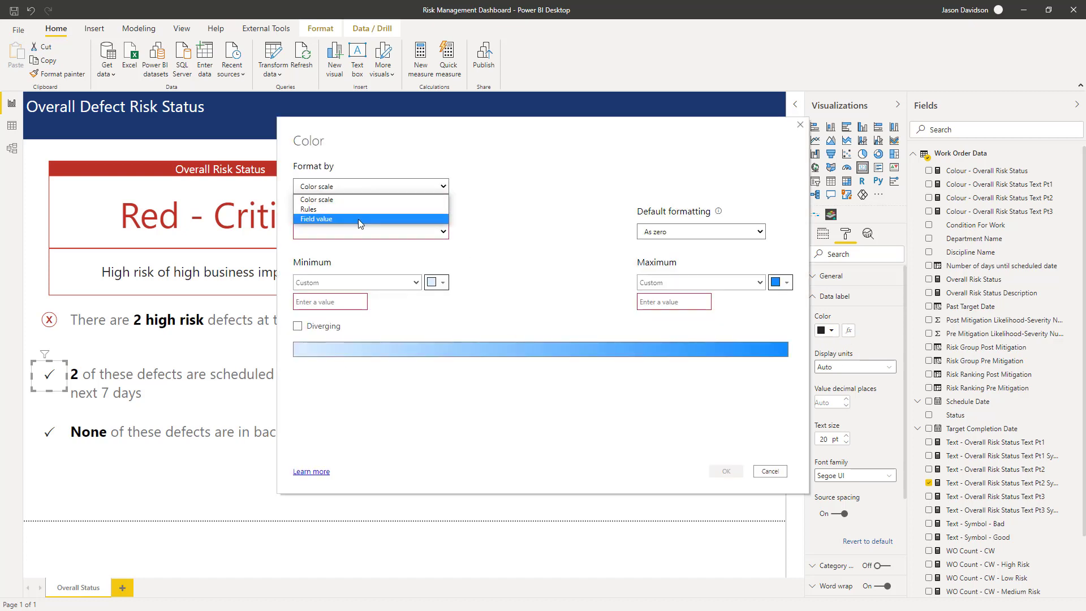
click(359, 220)
click(338, 236)
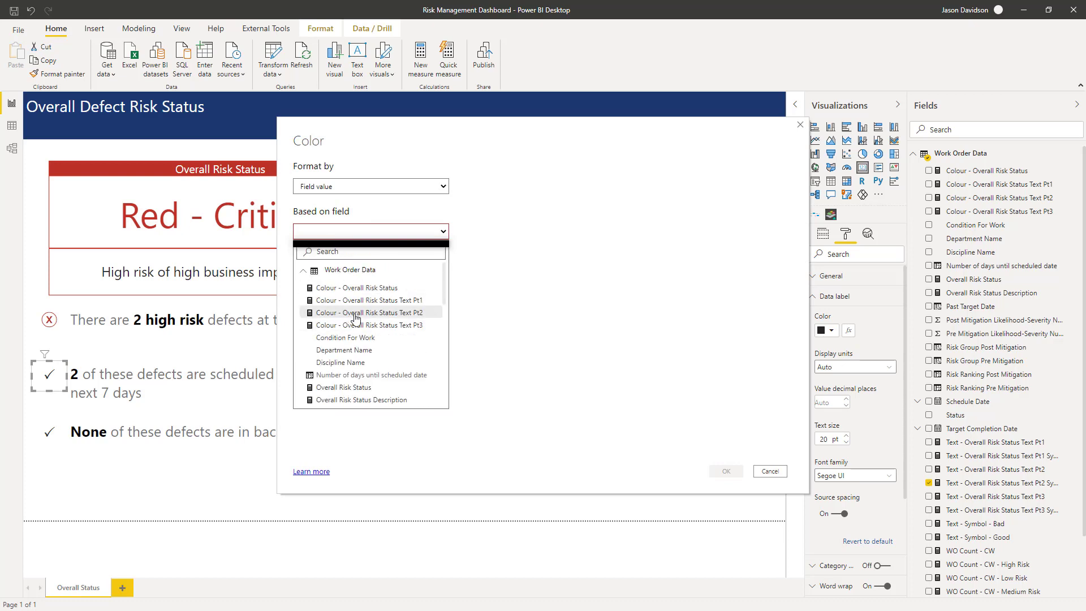
click(407, 318)
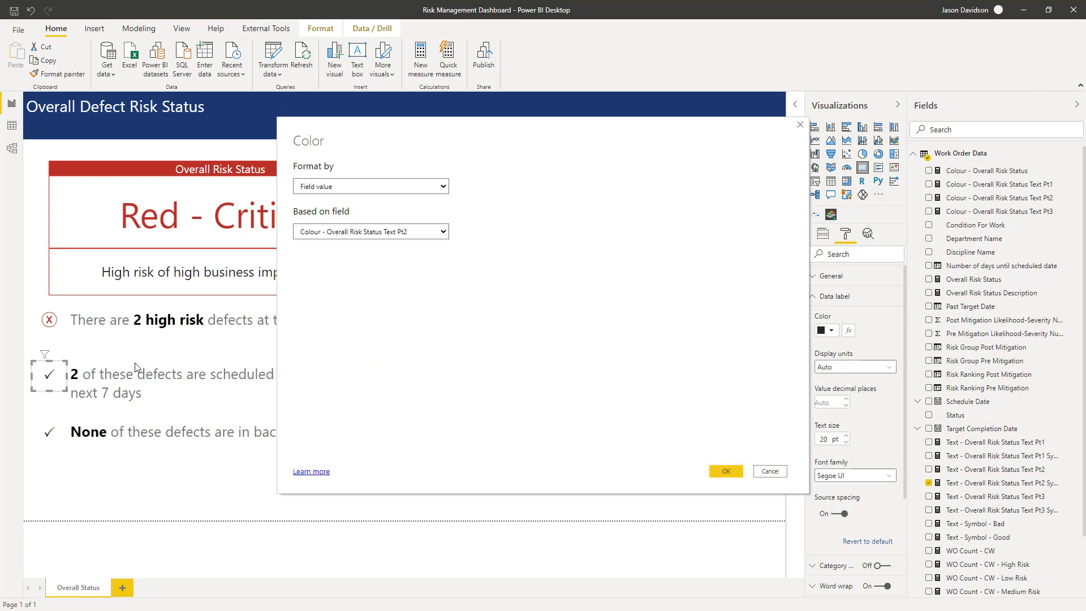
click(731, 472)
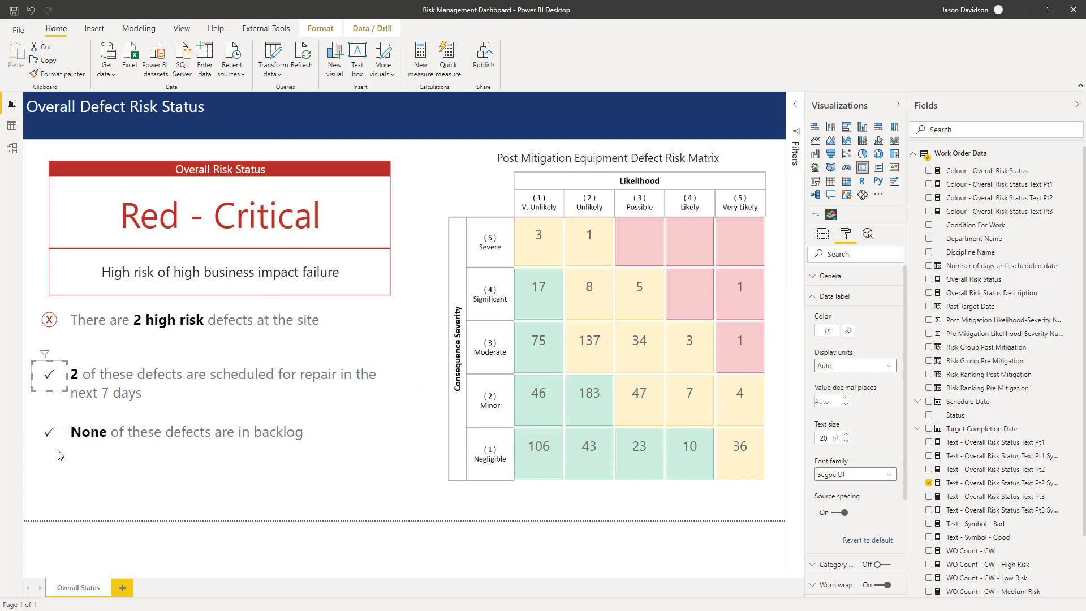
click(48, 433)
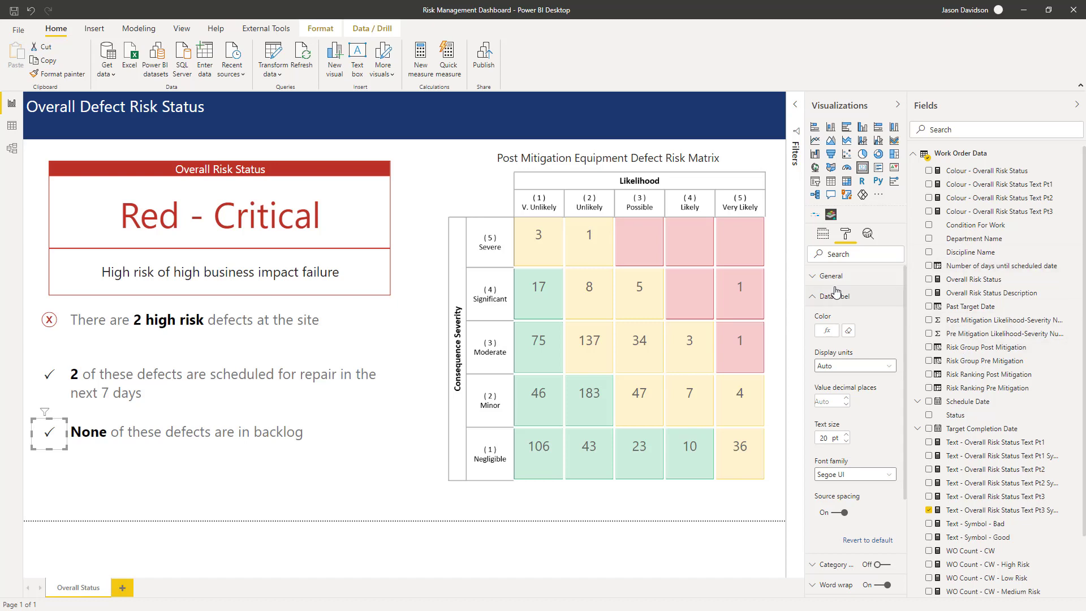
Step: Reset the backlog tick's label colour and format it by field value Colour - Overall Risk Status Text Pt3
click(850, 333)
click(826, 331)
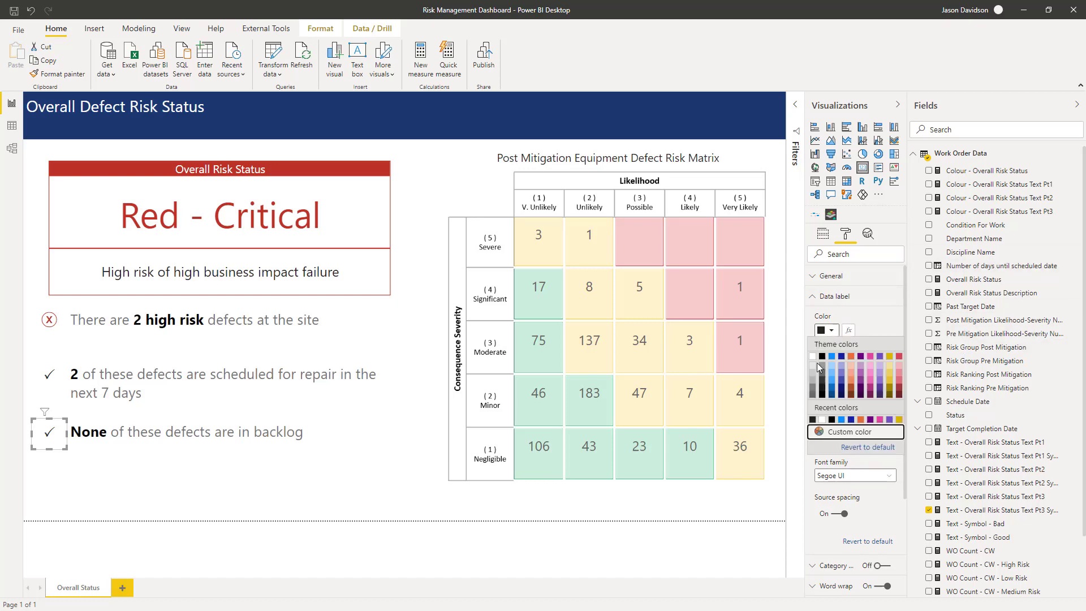
click(848, 332)
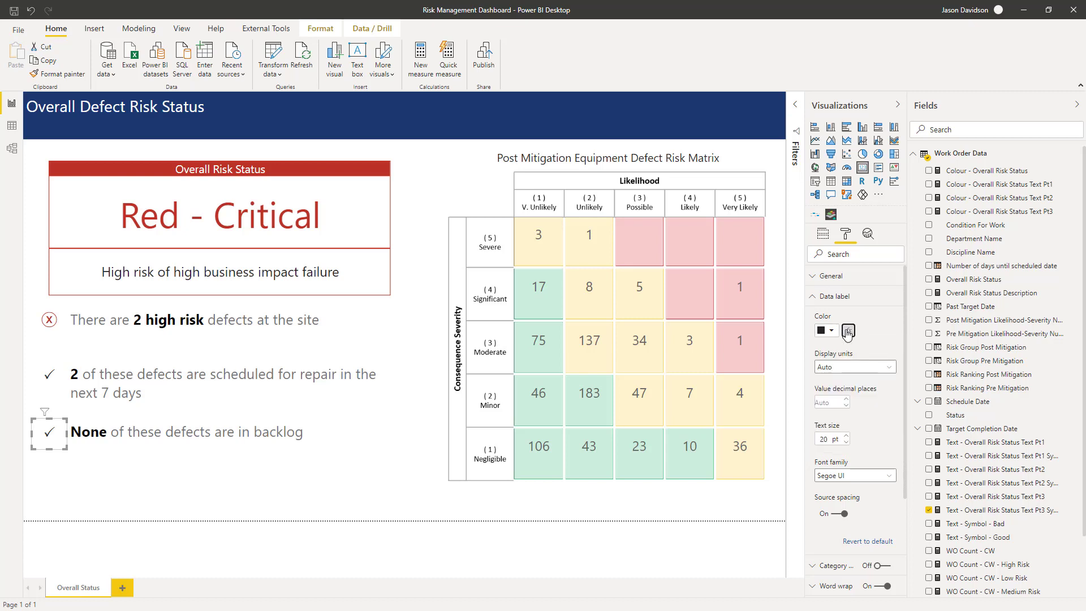
click(848, 333)
click(383, 188)
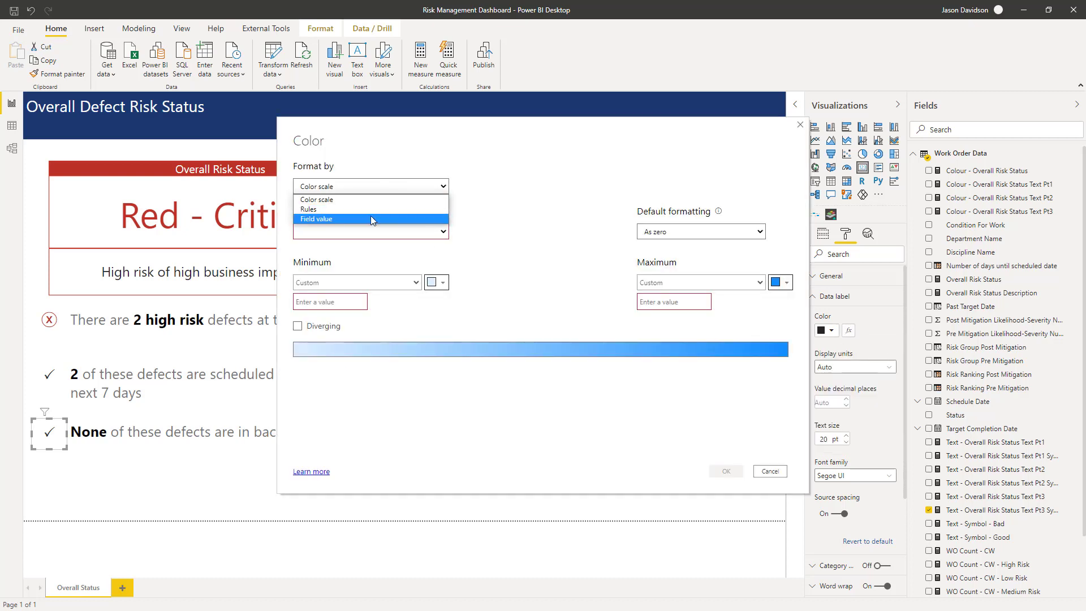
click(371, 216)
click(371, 232)
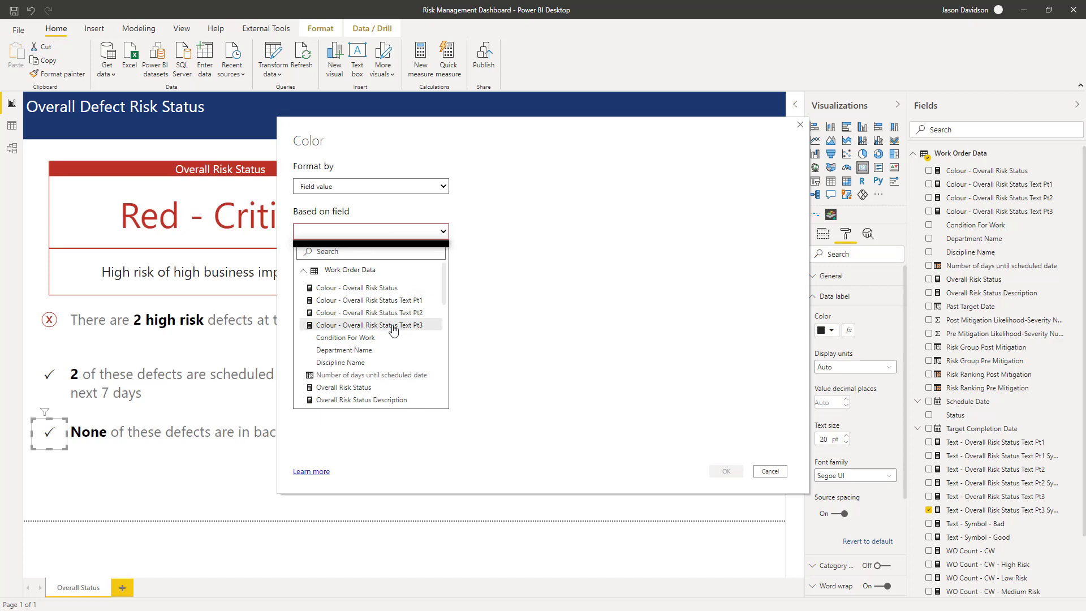
click(405, 327)
click(729, 474)
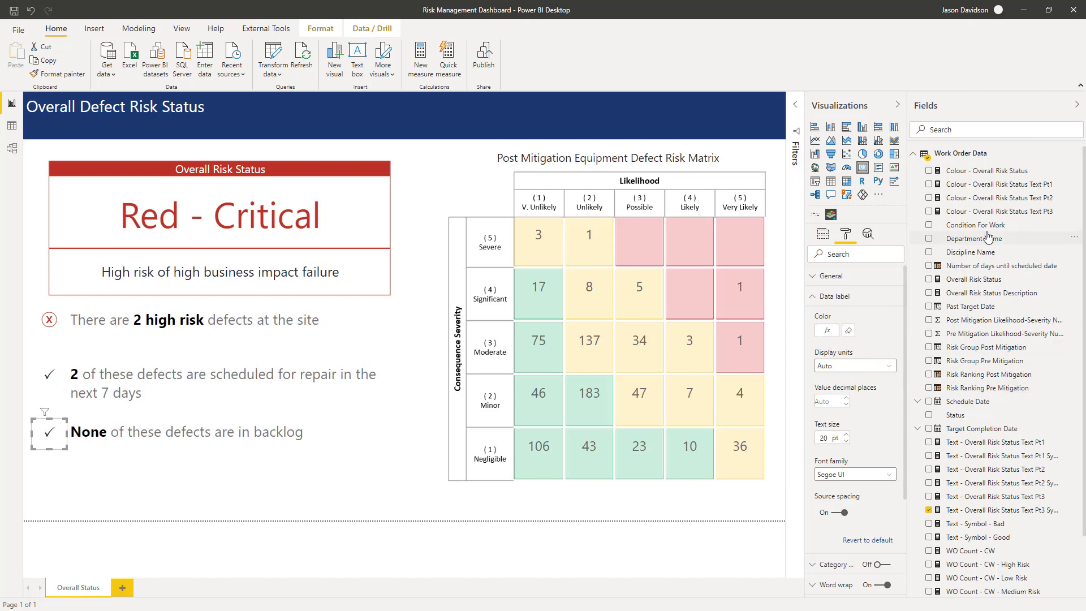
Step: Change the Pt2 colour measure to test against Text - Symbol - Good and commit it
click(966, 204)
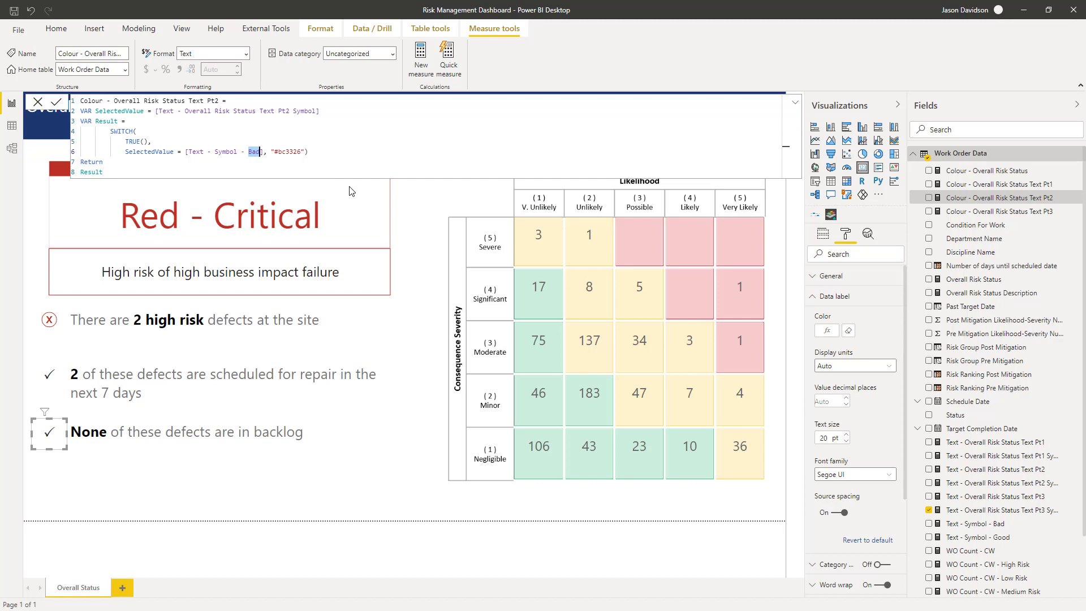
text(good)
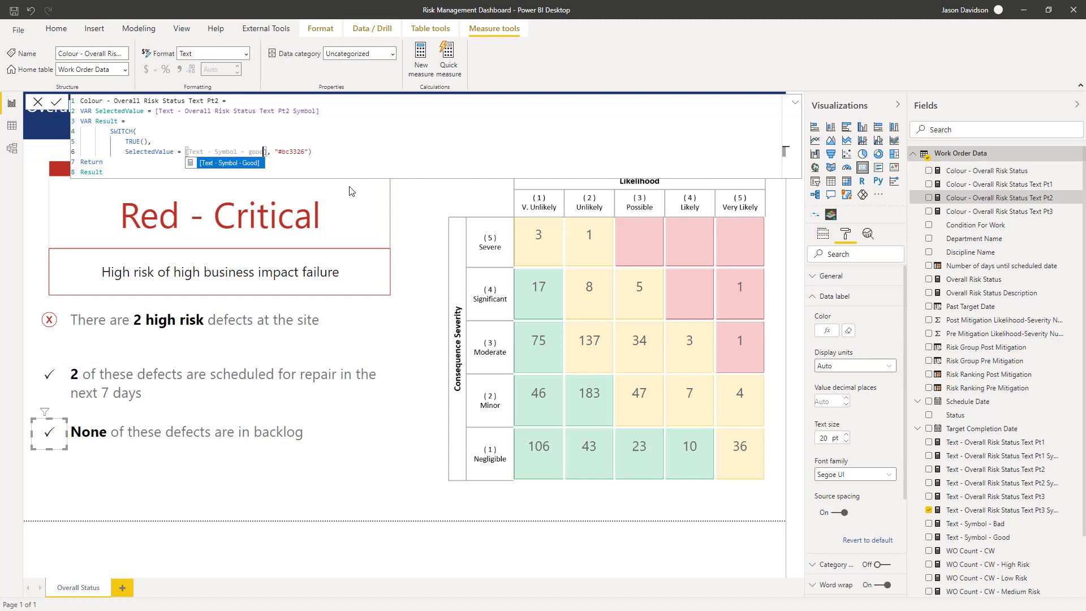
key(Tab)
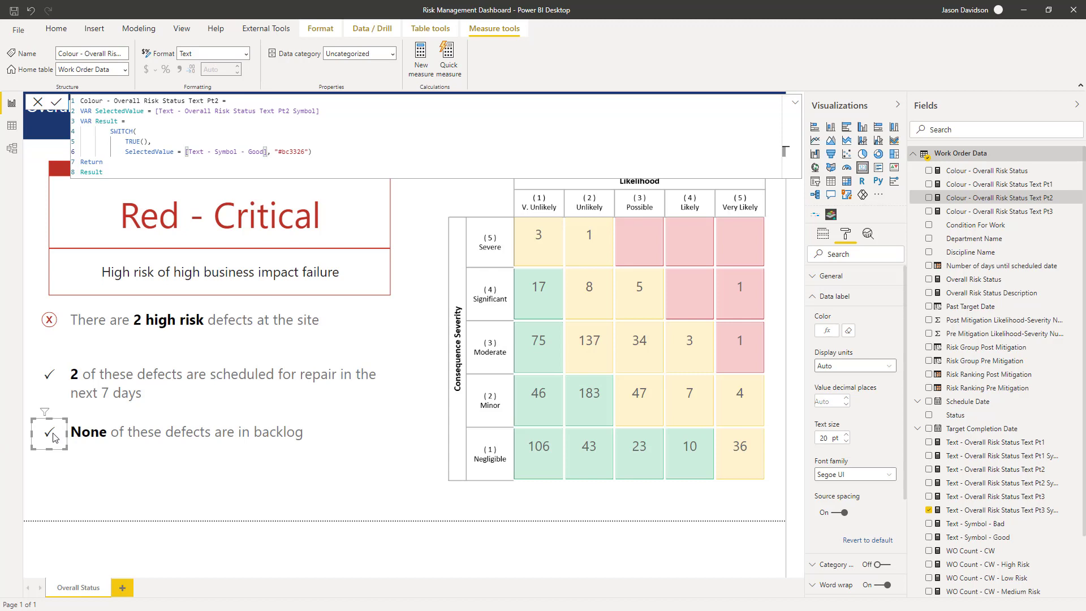
key(Return)
Step: Revert the Pt2 colour measure to test Text - Symbol - Bad and commit it
drag(256, 153, 261, 153)
text(Bad)
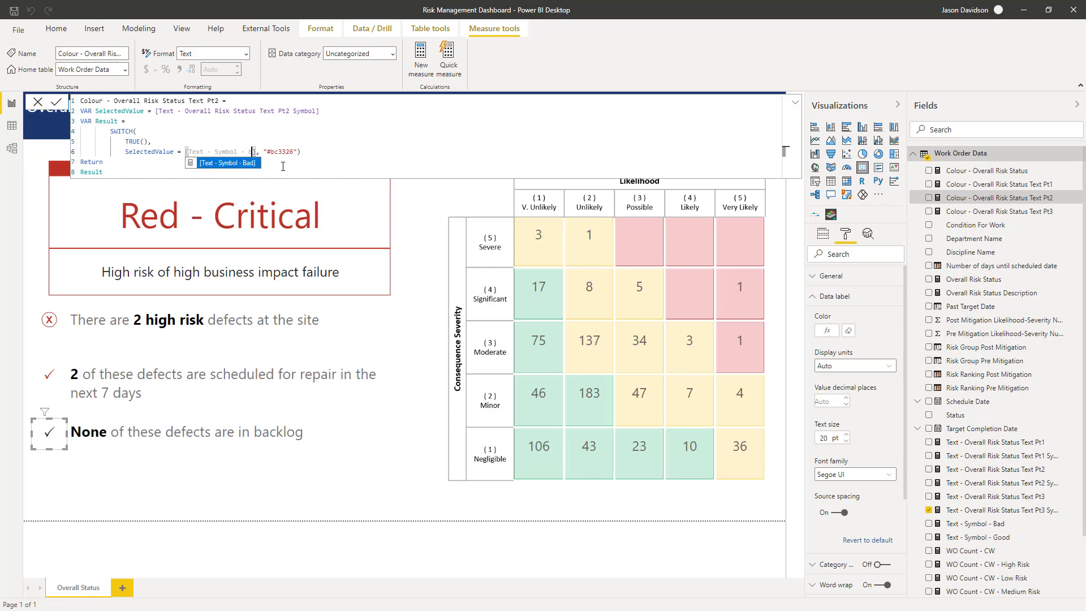
click(61, 104)
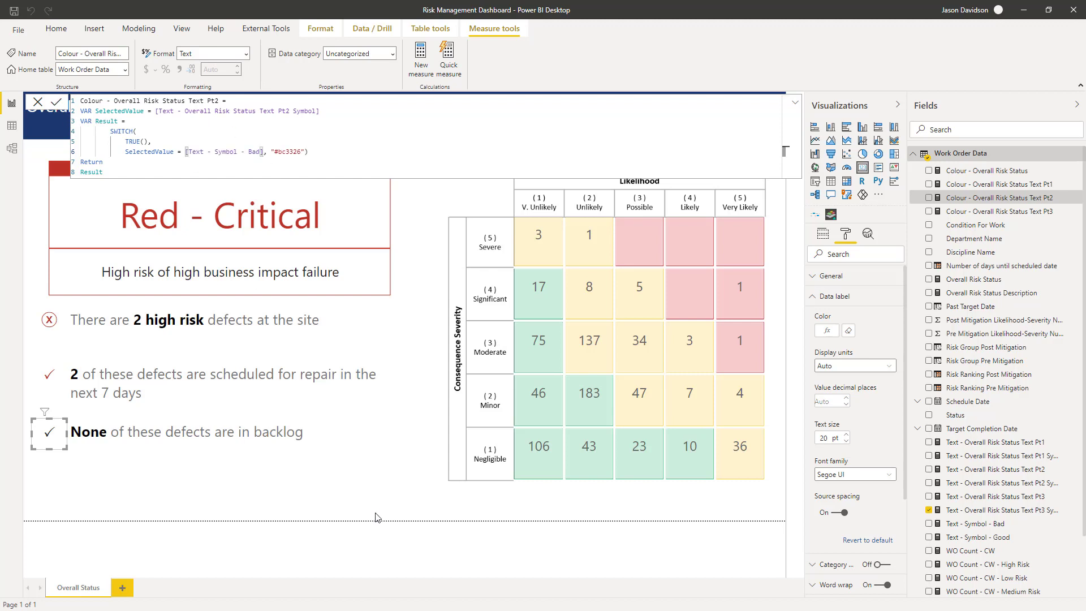
click(796, 104)
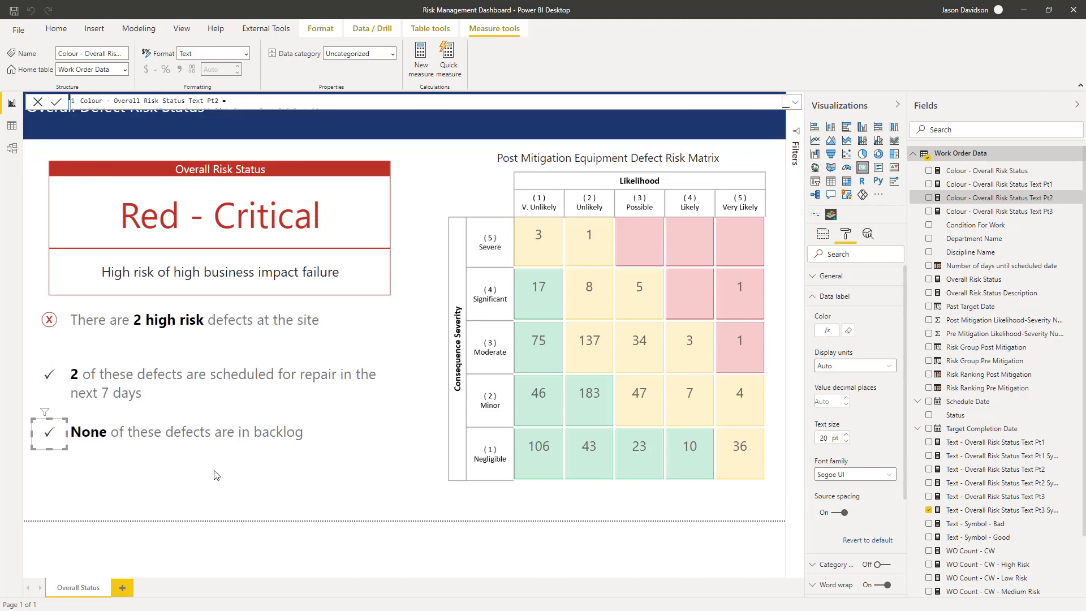